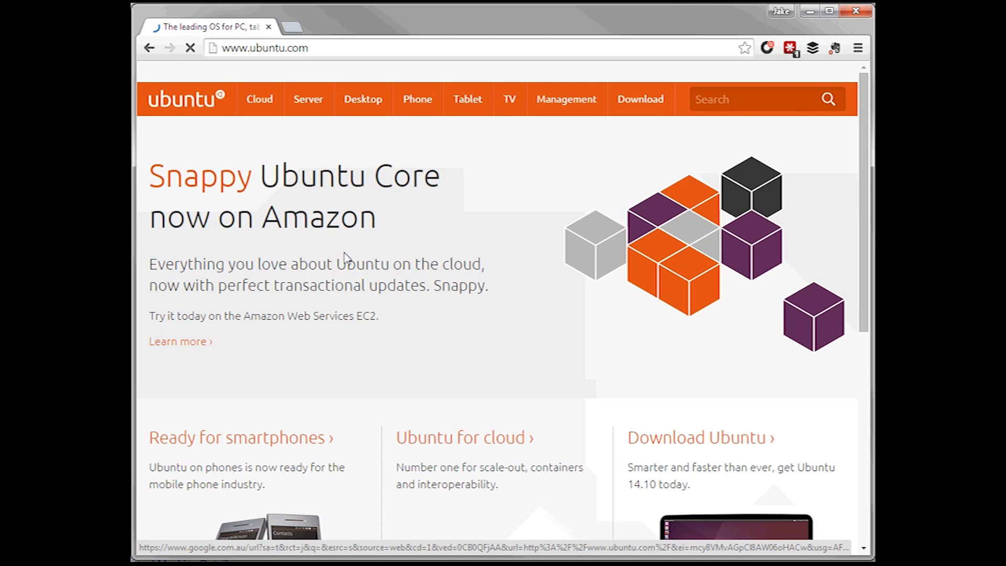
# Open the Desktop section of the Ubuntu site, look through its overview, and go to the page for getting Ubuntu.
pyautogui.moveTo(348, 113)
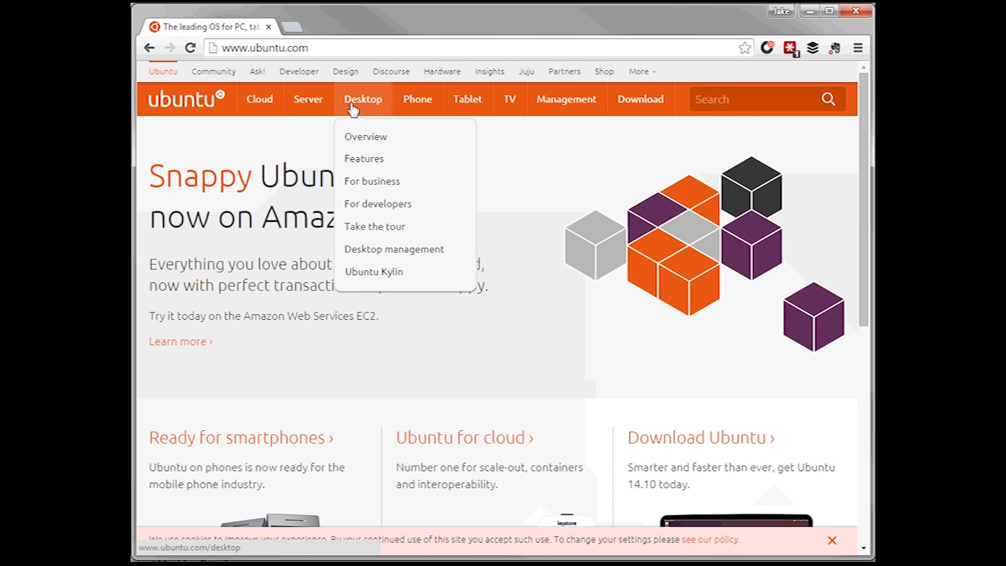
pyautogui.moveTo(304, 105)
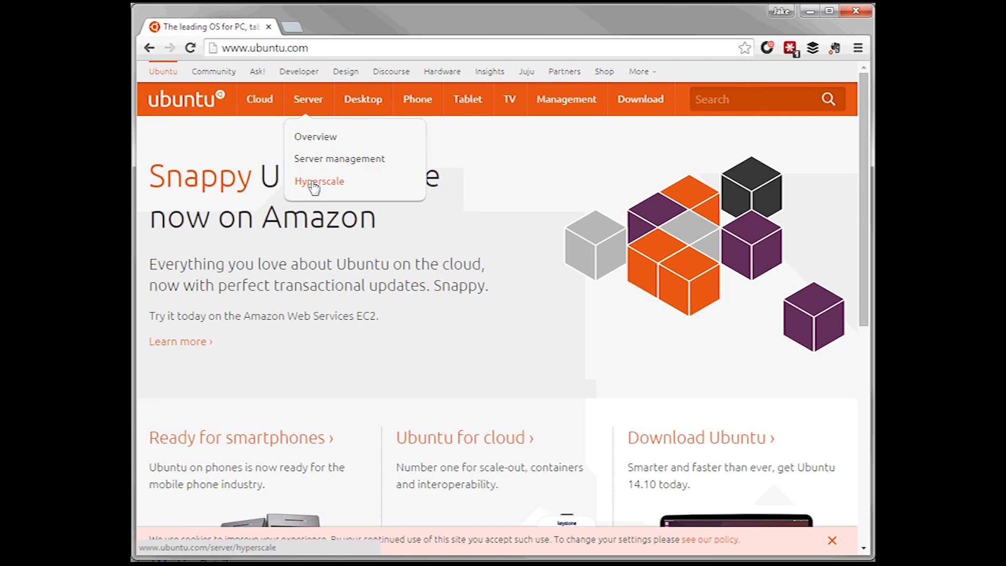
pyautogui.click(355, 108)
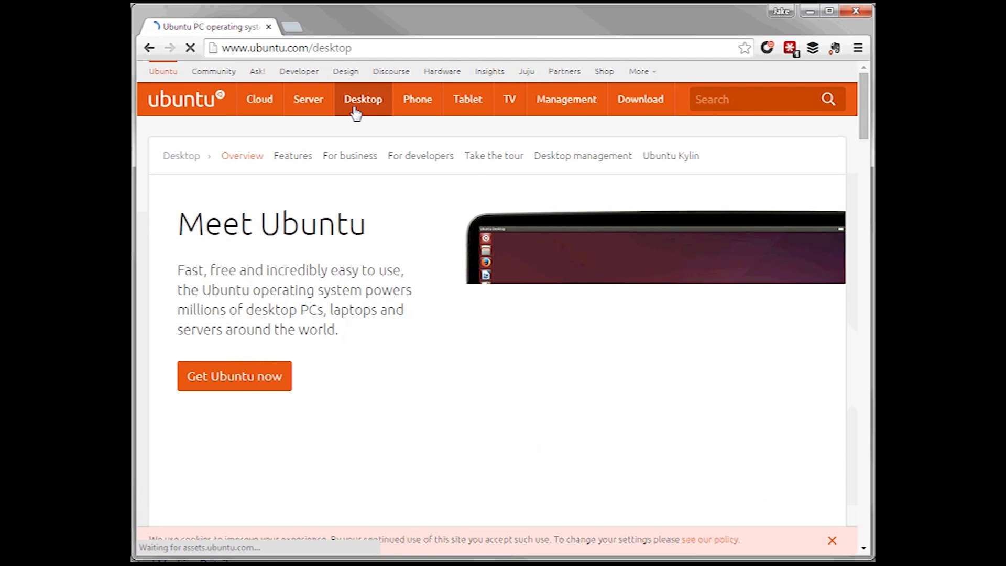
pyautogui.scroll(-3, 489, 341)
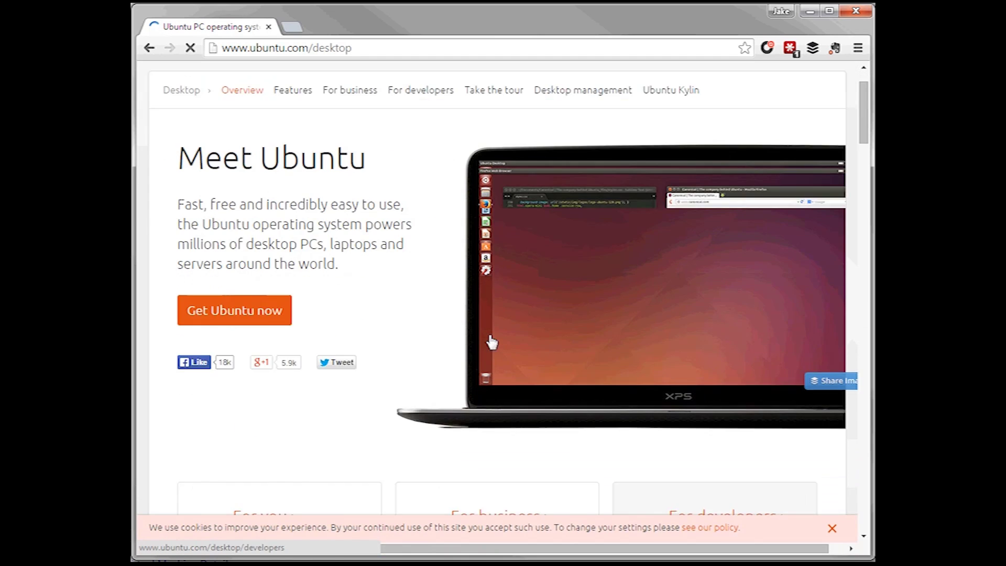
pyautogui.scroll(-5, 489, 341)
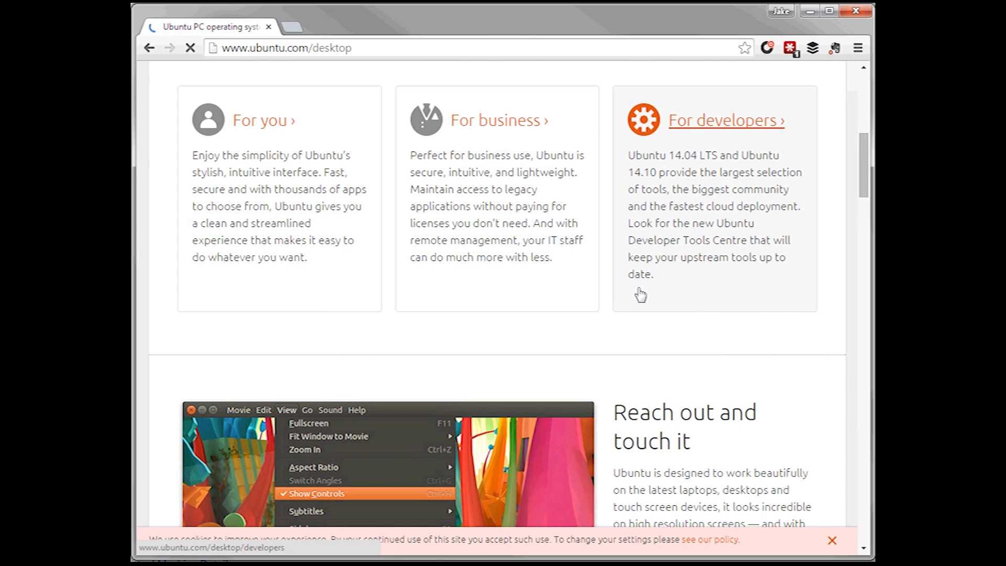
pyautogui.scroll(-3, 639, 288)
pyautogui.scroll(12, 638, 288)
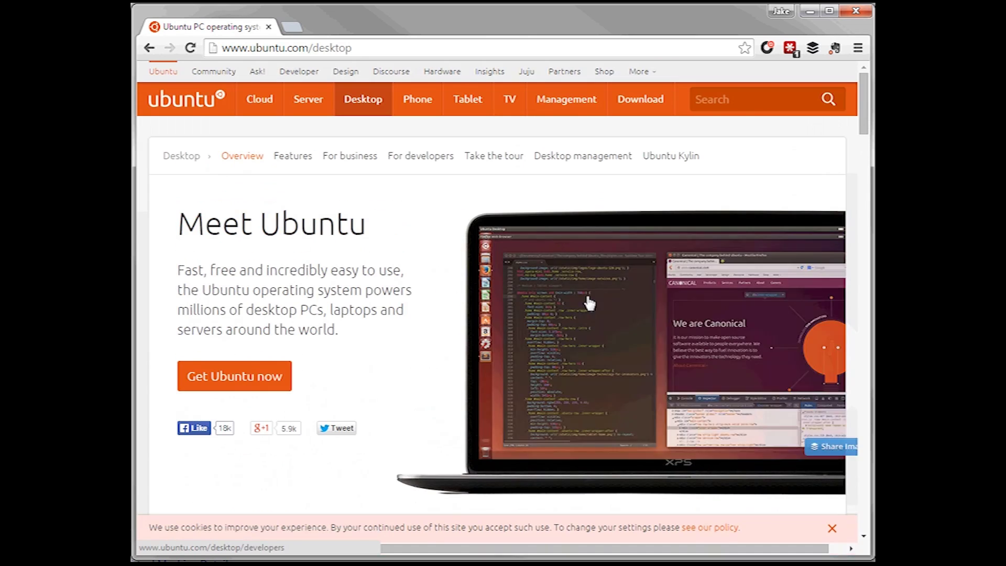
pyautogui.click(243, 376)
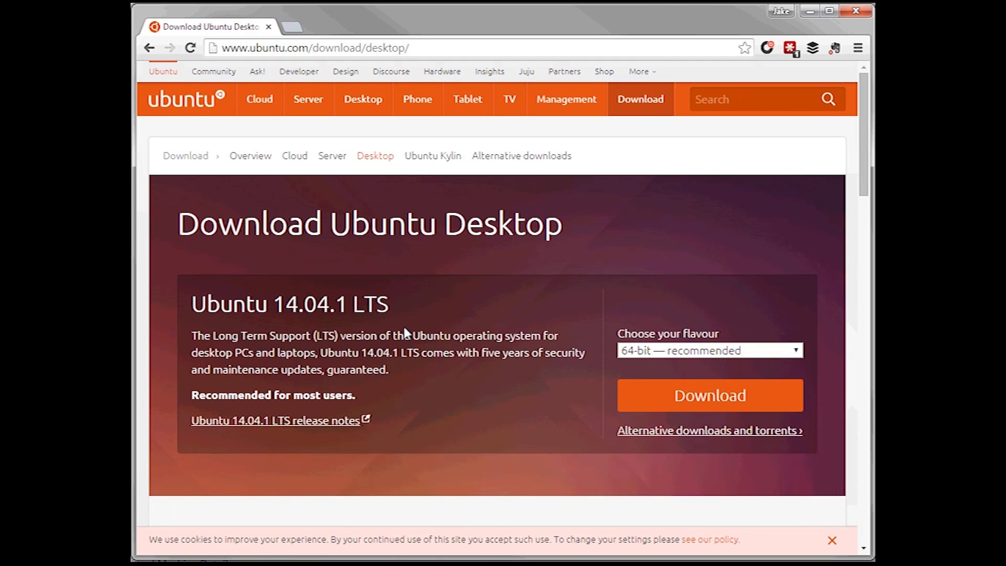
# Choose the 64-bit Ubuntu 14.10 desktop version for download instead of Ubuntu 14.04.1 LTS.
pyautogui.scroll(-3, 407, 333)
pyautogui.scroll(-2, 396, 333)
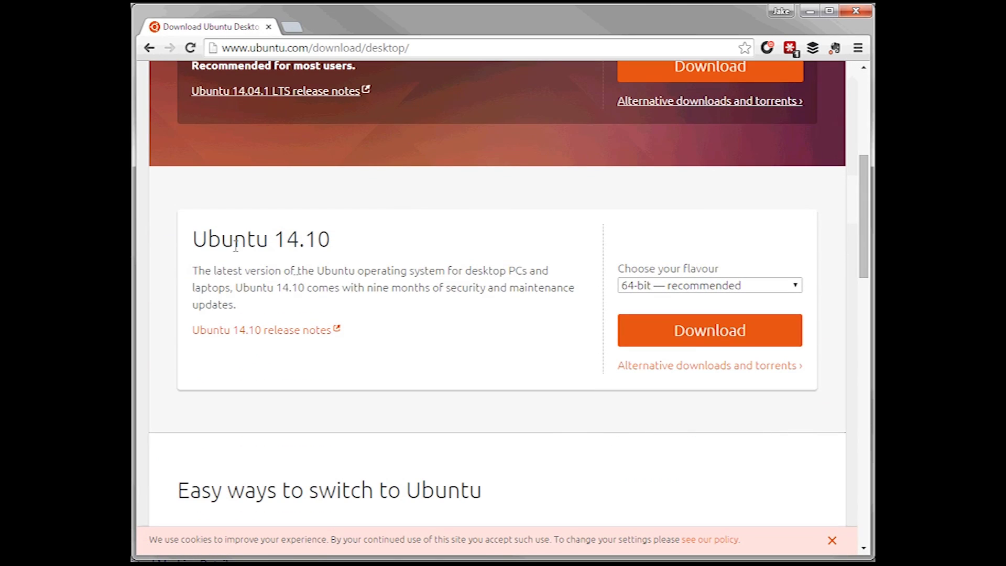
pyautogui.scroll(4, 318, 242)
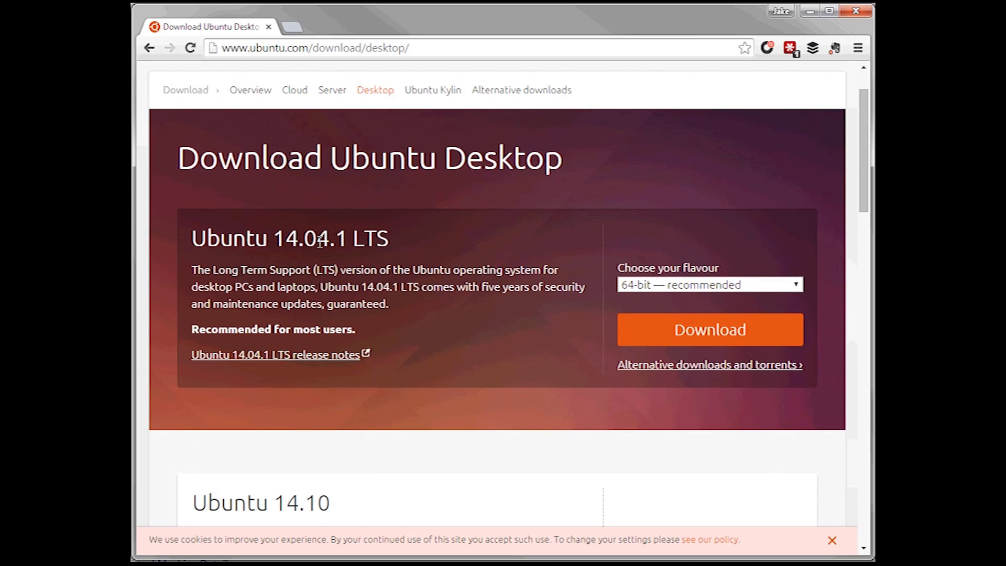
pyautogui.scroll(-3, 407, 345)
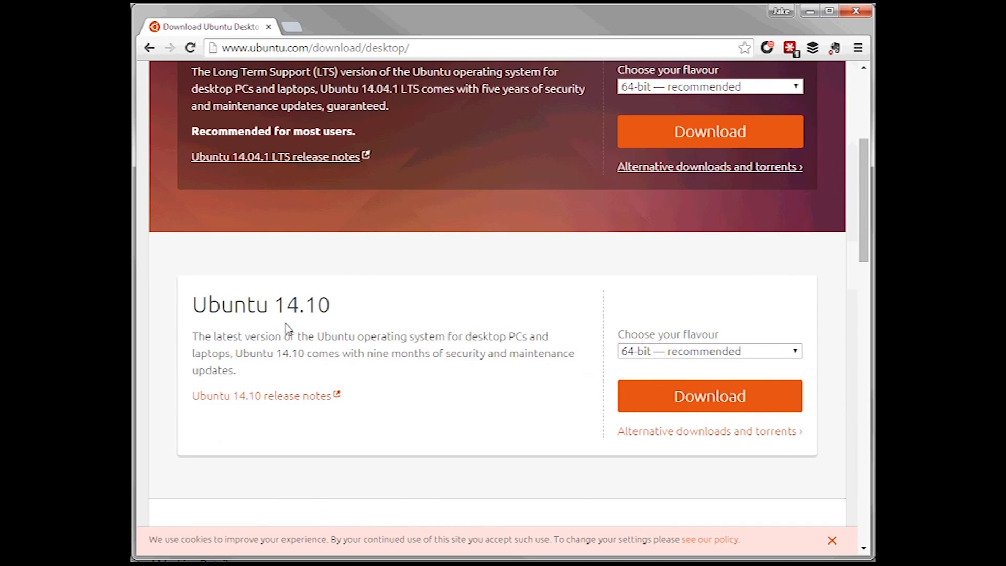
pyautogui.click(689, 404)
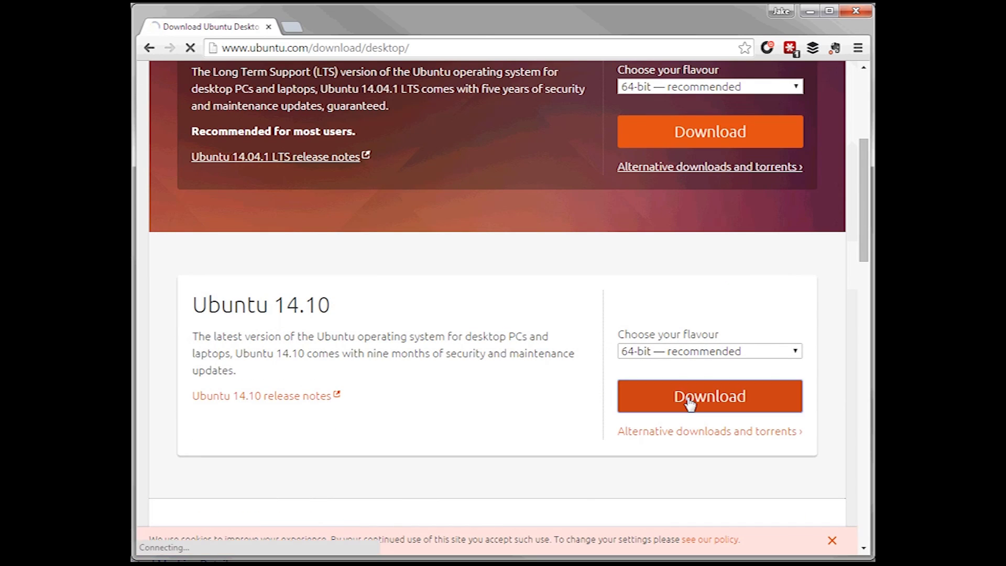
# Set every contribution amount, from Ubuntu Desktop to Tip to Canonical, to $0.
pyautogui.scroll(-8, 504, 368)
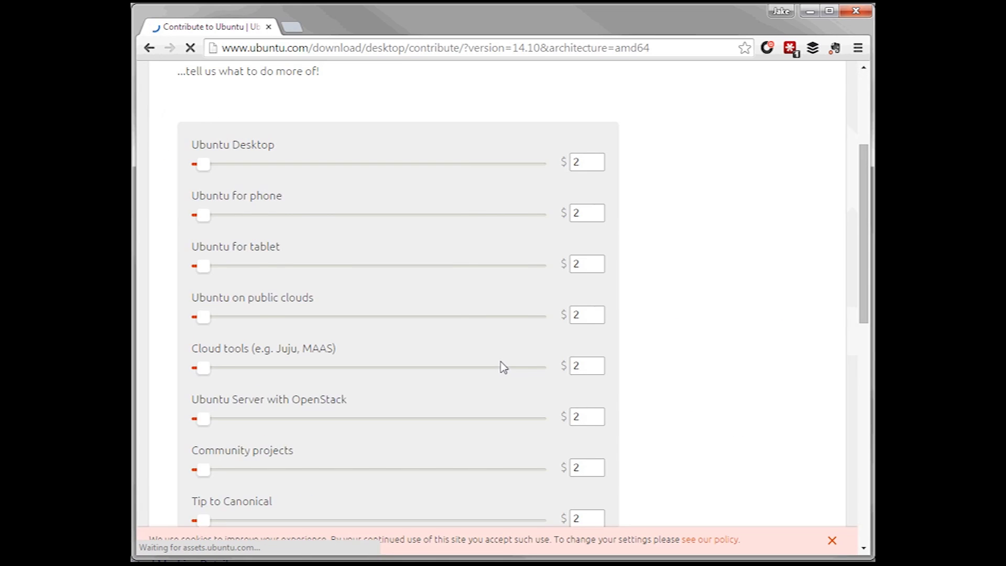
pyautogui.scroll(4, 514, 288)
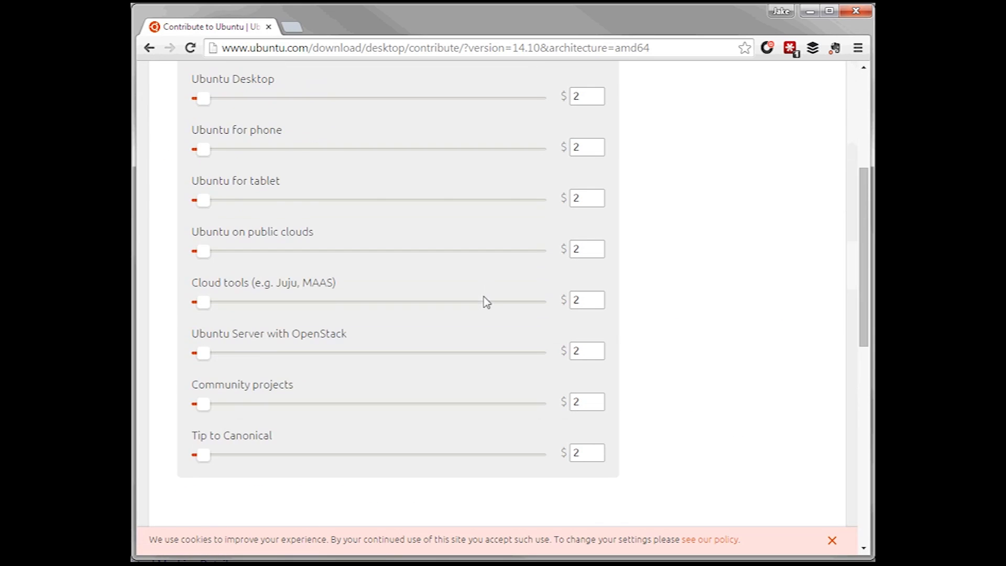
pyautogui.scroll(4, 442, 163)
pyautogui.moveTo(201, 296); pyautogui.dragTo(195, 296)
pyautogui.moveTo(202, 347); pyautogui.dragTo(194, 346)
pyautogui.moveTo(203, 399); pyautogui.dragTo(195, 399)
pyautogui.moveTo(203, 449); pyautogui.dragTo(195, 449)
pyautogui.moveTo(203, 500); pyautogui.dragTo(173, 471)
pyautogui.scroll(-3, 262, 478)
pyautogui.moveTo(205, 422); pyautogui.dragTo(186, 430)
pyautogui.scroll(-5, 227, 440)
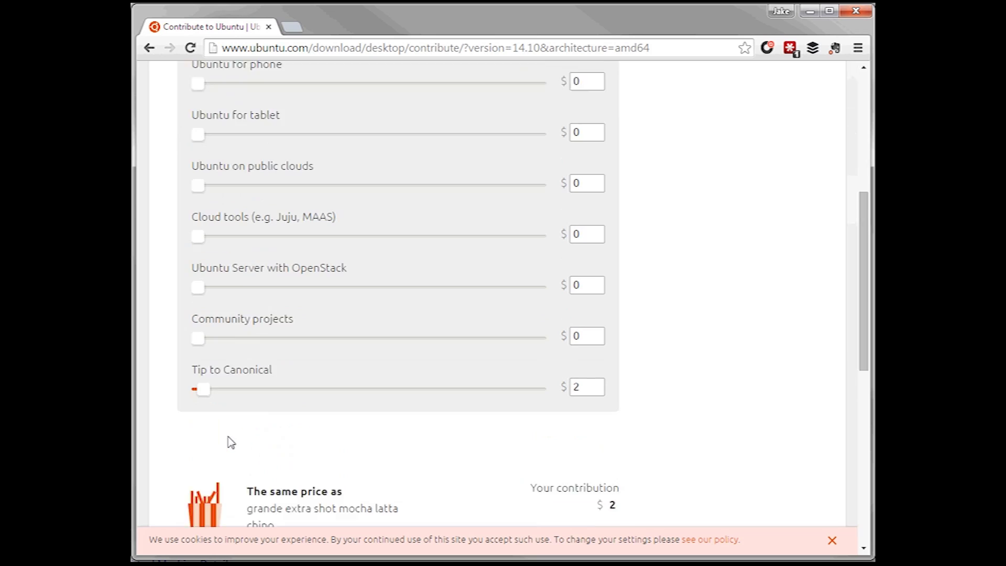
pyautogui.moveTo(202, 321); pyautogui.dragTo(182, 321)
# Start the Ubuntu 14.10 ISO download without contributing and choose one of the actions offered for the downloading file.
pyautogui.scroll(-5, 386, 401)
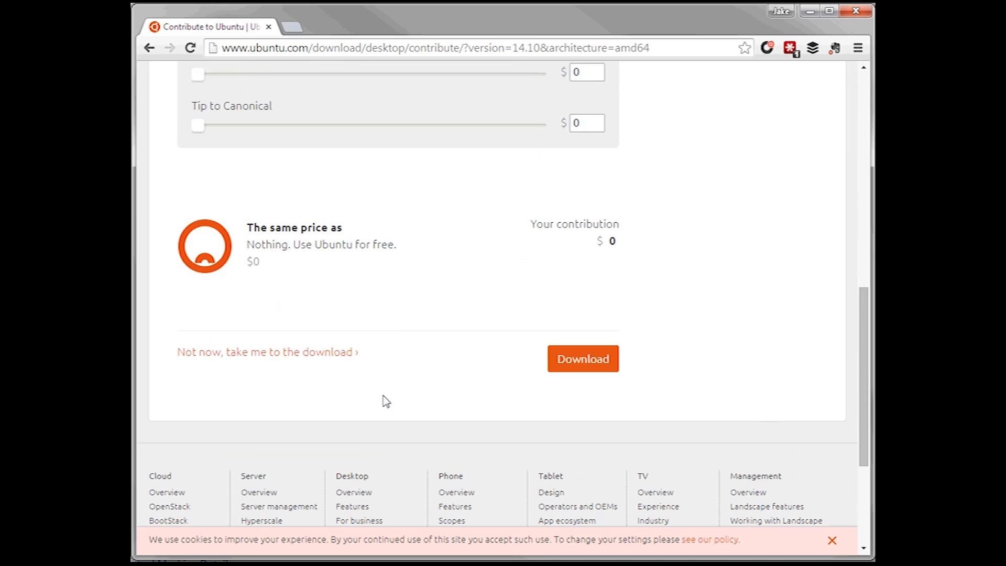
pyautogui.click(572, 360)
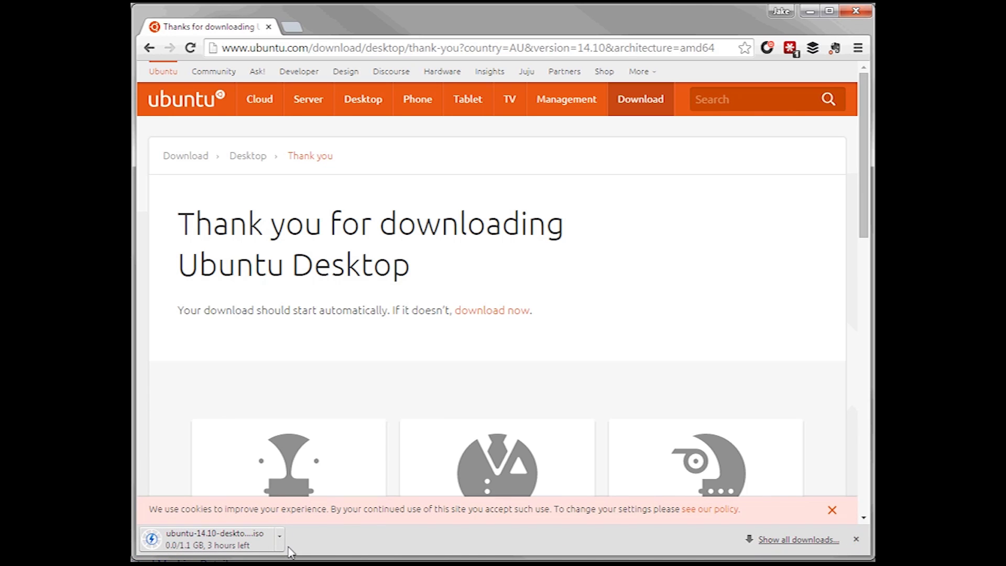
pyautogui.click(279, 545)
pyautogui.click(296, 515)
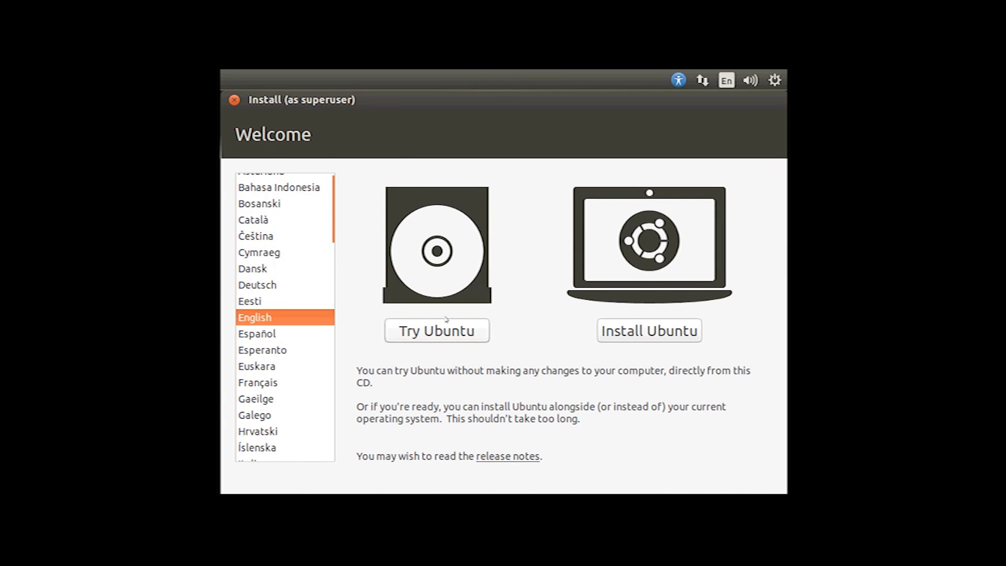
# Start installing Ubuntu in English and complete the preparation page without downloading updates while installing.
pyautogui.click(635, 330)
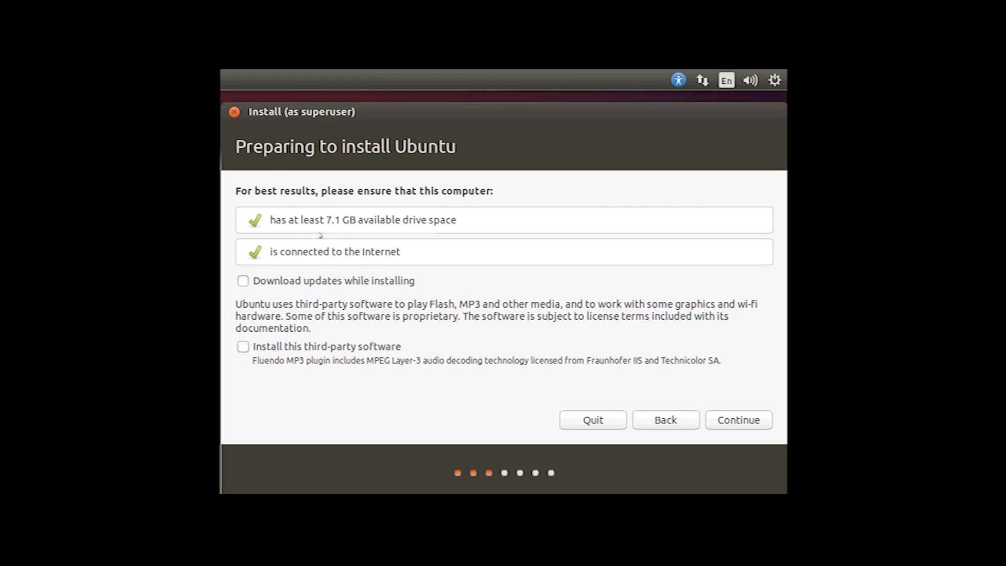
pyautogui.click(263, 282)
pyautogui.click(267, 282)
pyautogui.click(731, 420)
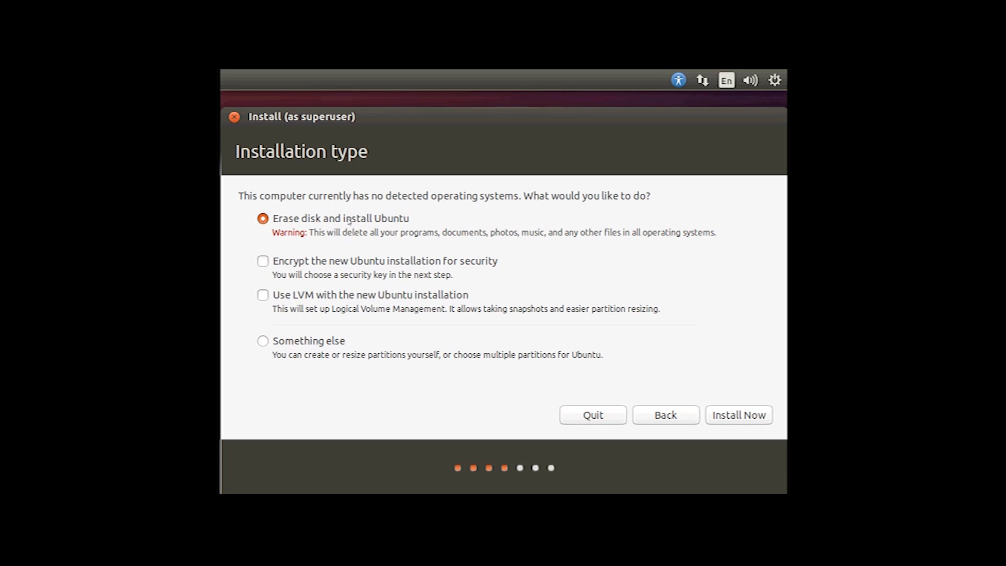
# Install with the option to erase the disk and approve writing the partition changes to it.
pyautogui.click(708, 414)
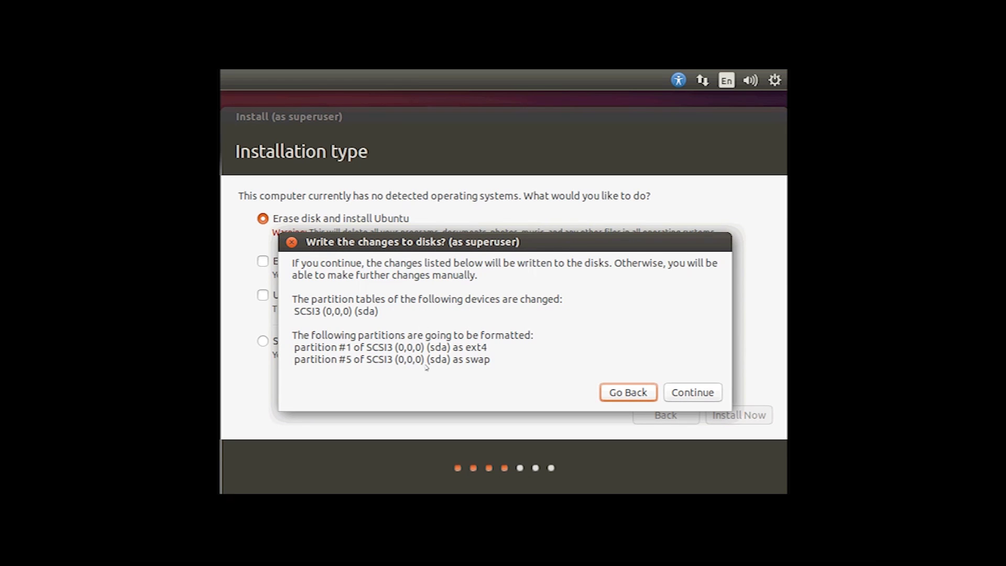
pyautogui.click(676, 393)
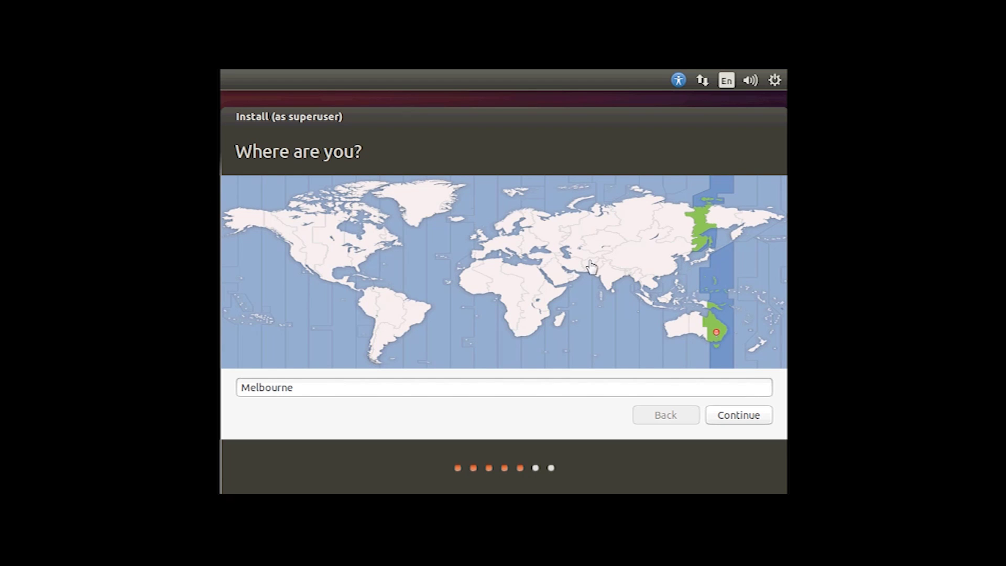
pyautogui.click(521, 328)
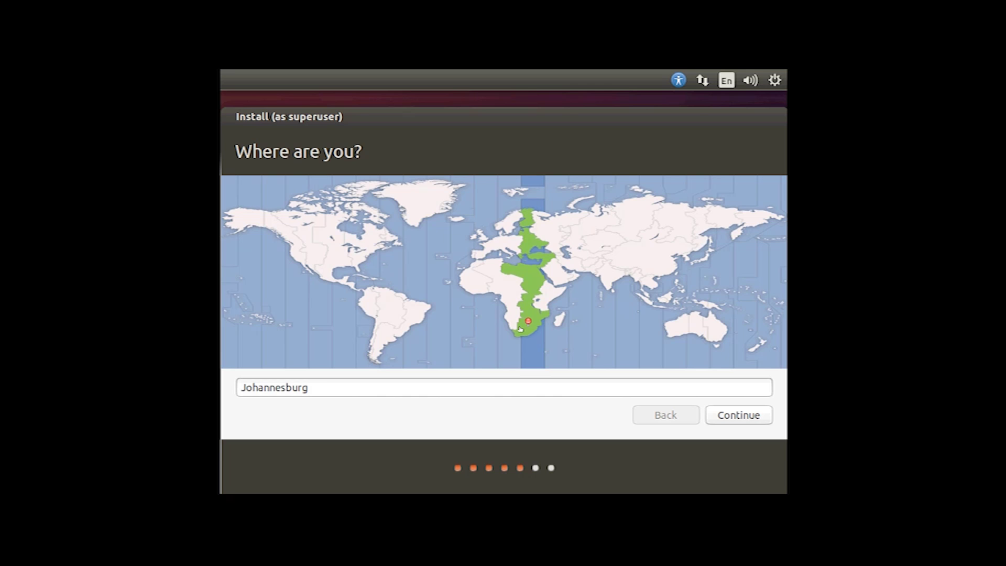
pyautogui.click(518, 291)
pyautogui.click(514, 281)
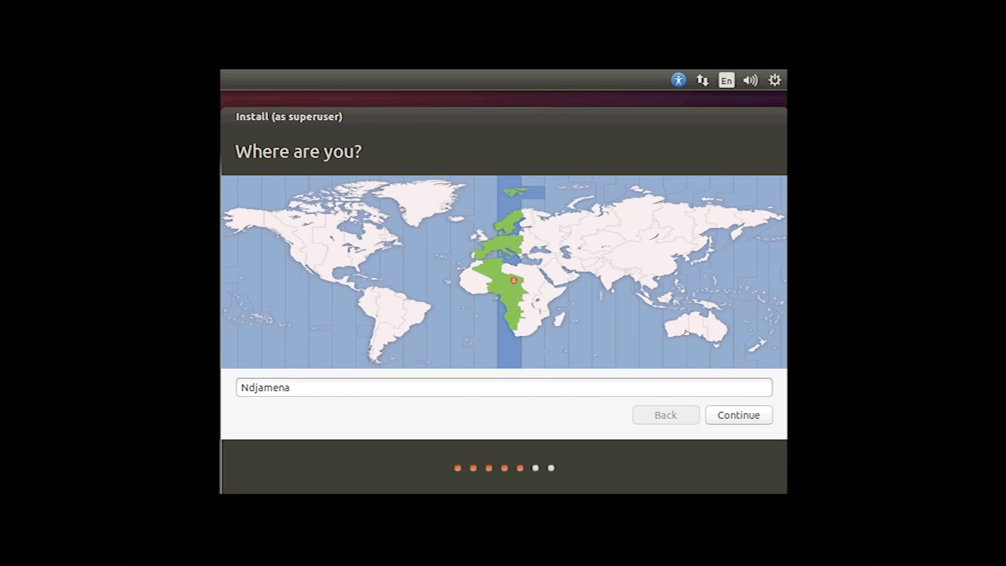
# Set the location to southeastern Australia on the time zone map and accept it.
pyautogui.click(713, 340)
pyautogui.click(729, 416)
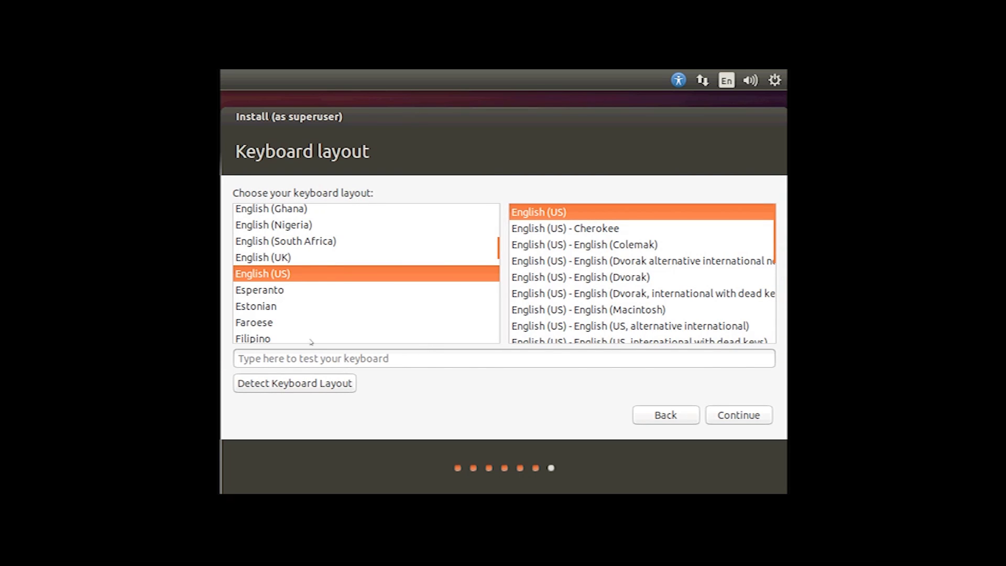
# Test the English (US) keyboard layout with the text "testing my keyboard" and accept the layout.
pyautogui.click(320, 358)
pyautogui.write('test')
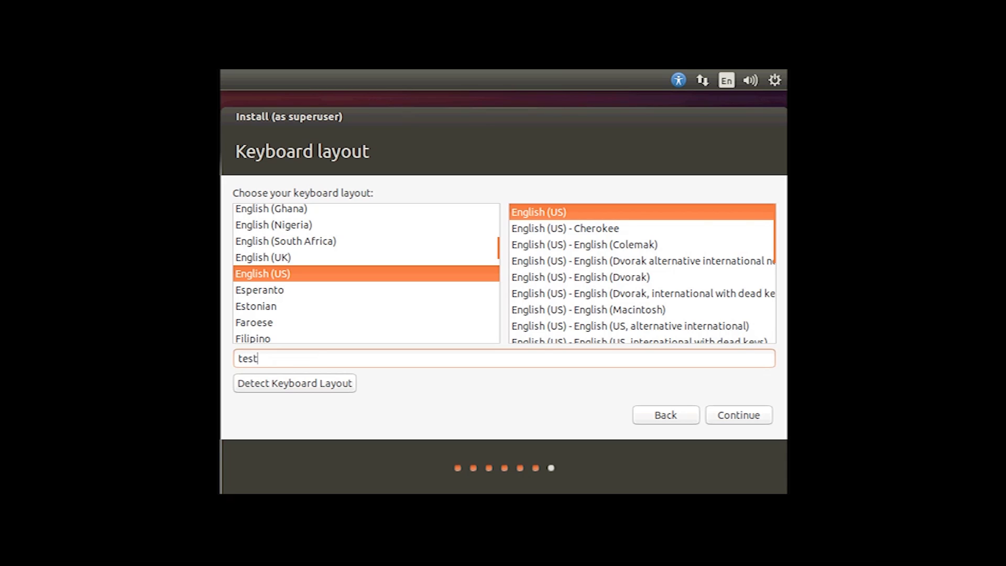
pyautogui.write('ing my keyboard')
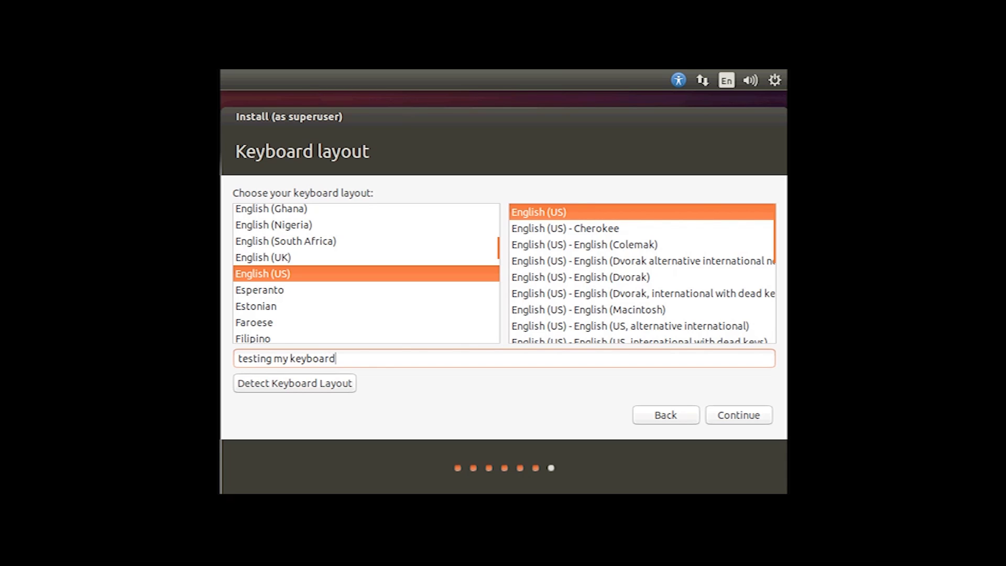
pyautogui.click(744, 414)
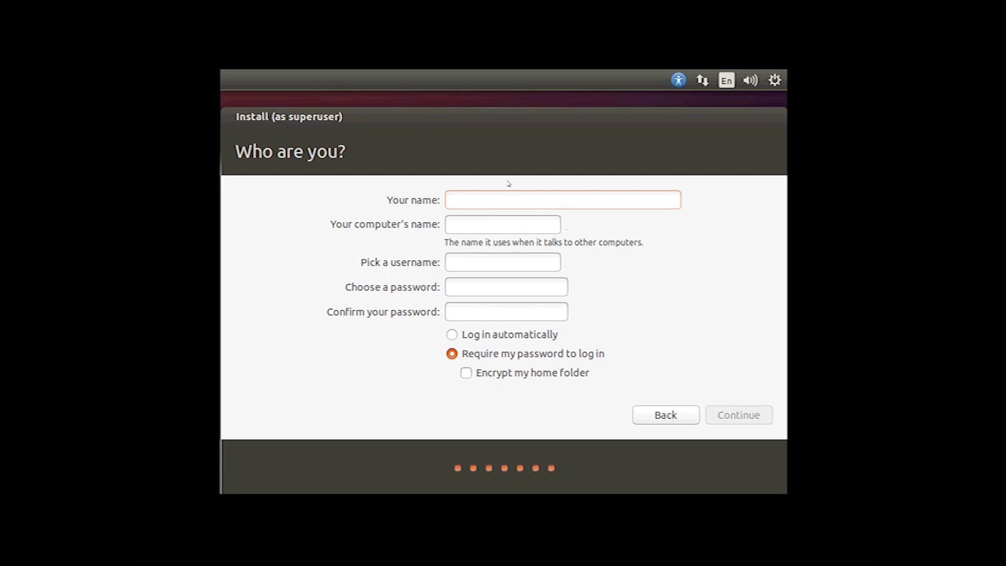
# Enter the account owner's name so the computer name and username are filled in from it.
pyautogui.write('heresjaken')
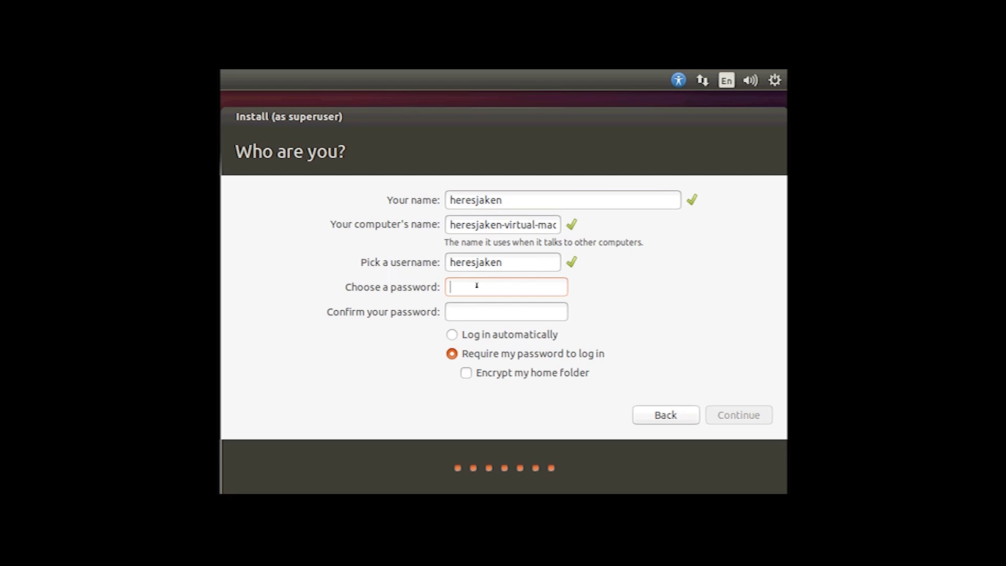
# Try out a password for the new account and clear the password field again.
pyautogui.write('*********')
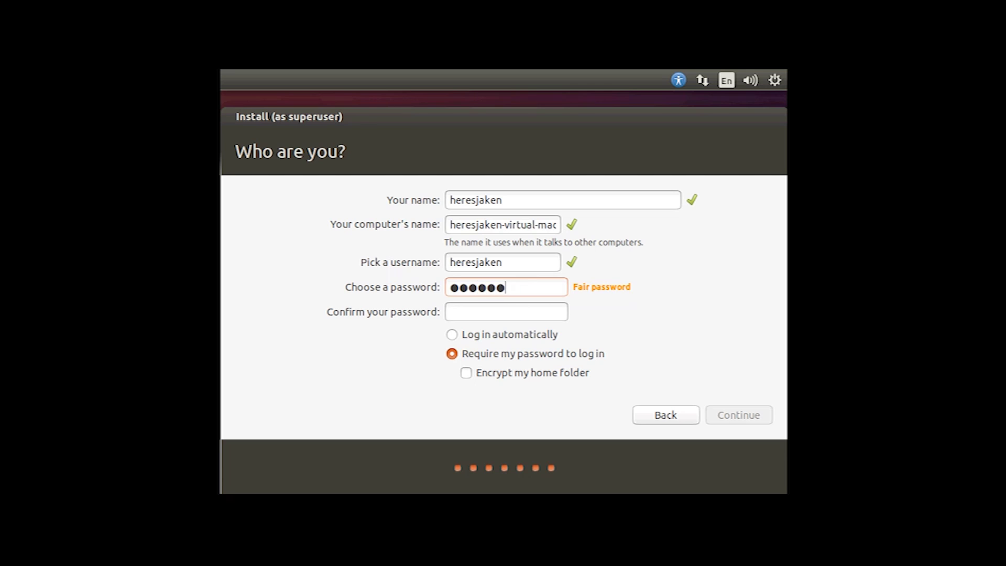
pyautogui.write('*')
pyautogui.press('BackSpace')
pyautogui.press('BackSpace')
pyautogui.press('BackSpace')
pyautogui.press('BackSpace')
pyautogui.press('BackSpace')
pyautogui.press('BackSpace')
pyautogui.press('BackSpace')
pyautogui.press('BackSpace')
pyautogui.press('BackSpace')
pyautogui.press('BackSpace')
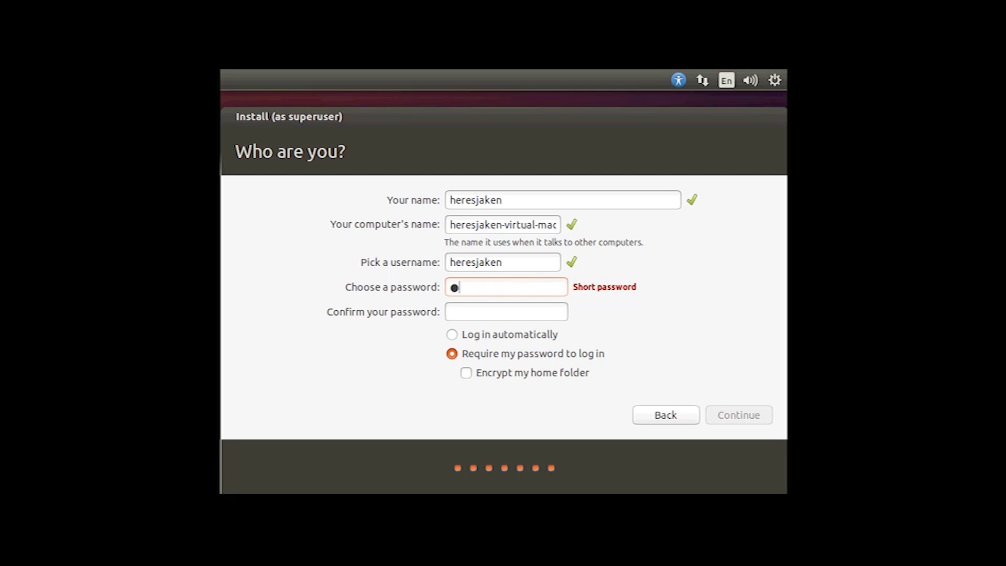
# Enter and confirm the account password, and set the account to log in automatically.
pyautogui.write('**********')
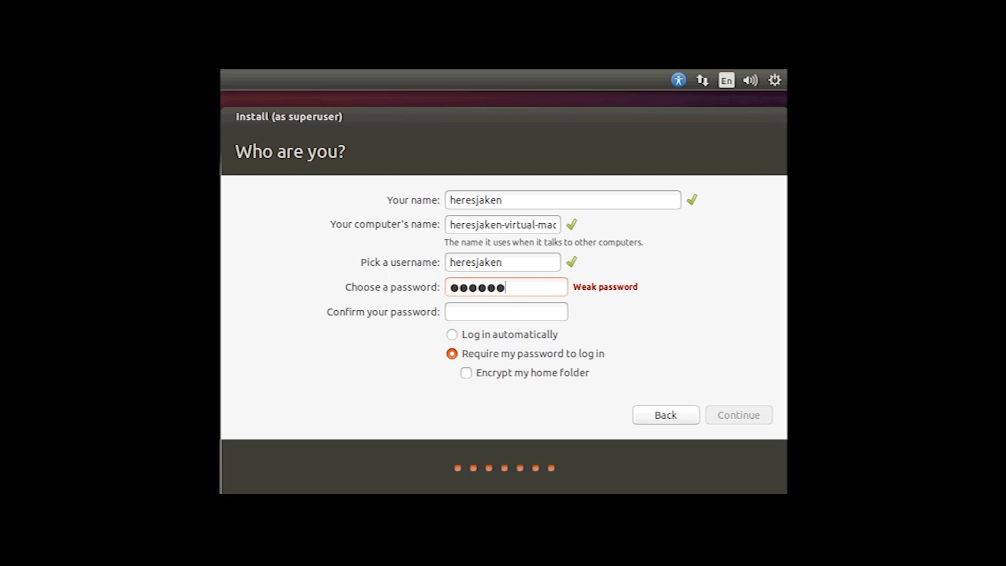
pyautogui.write('**')
pyautogui.press('Tab')
pyautogui.write('**********')
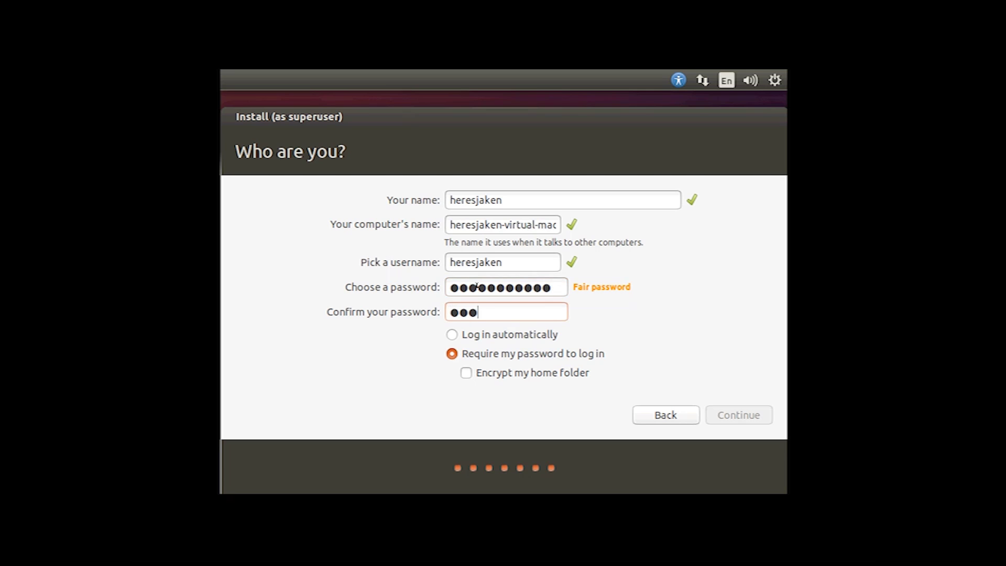
pyautogui.write('*')
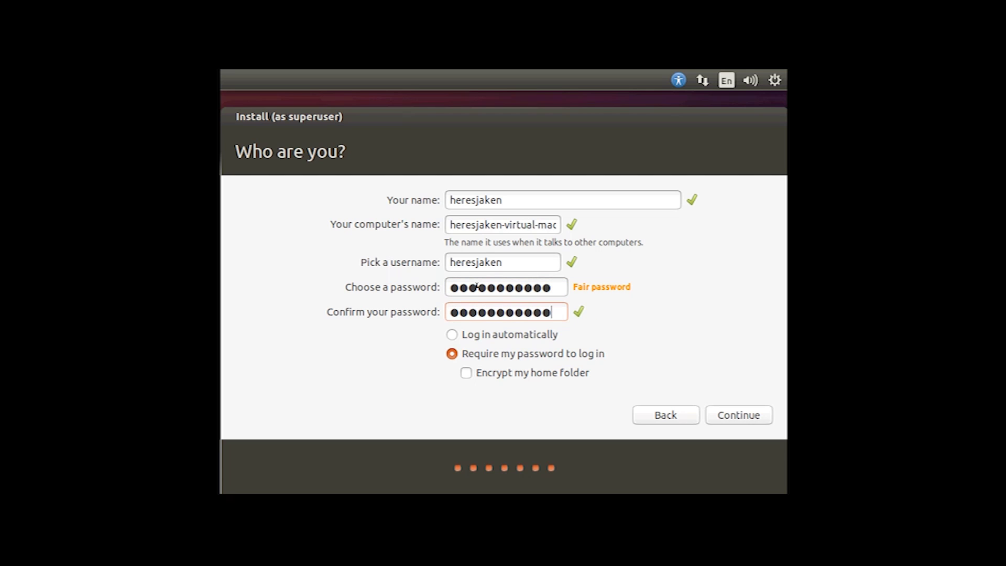
pyautogui.click(550, 349)
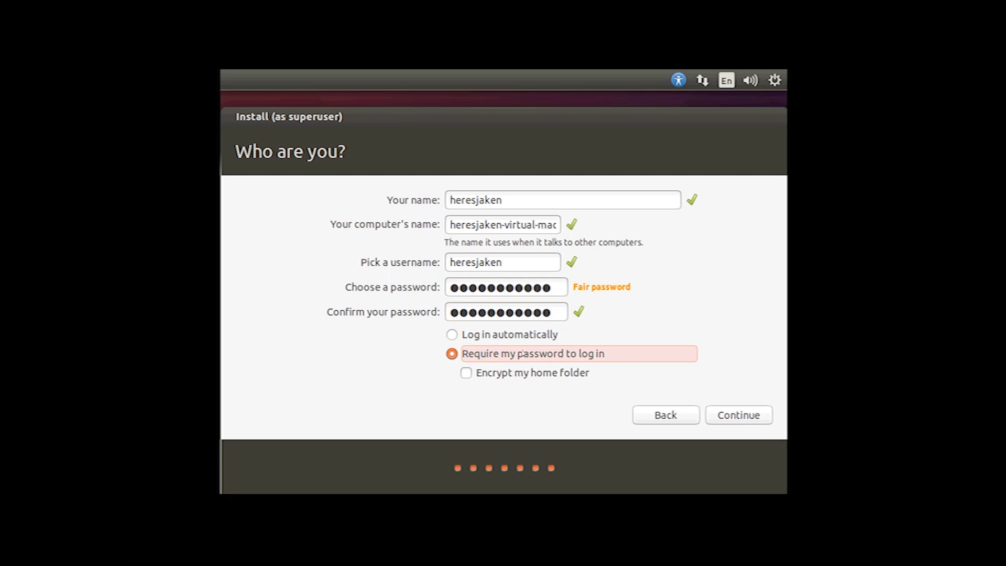
pyautogui.click(512, 337)
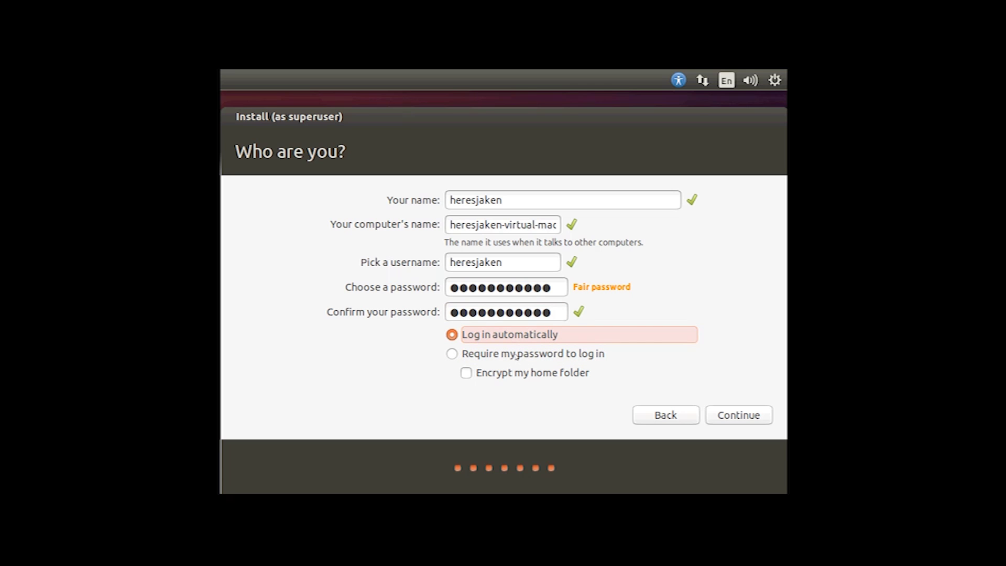
# Continue with the entered account details to finish the Ubuntu installation, and restart the computer into the new system.
pyautogui.click(733, 417)
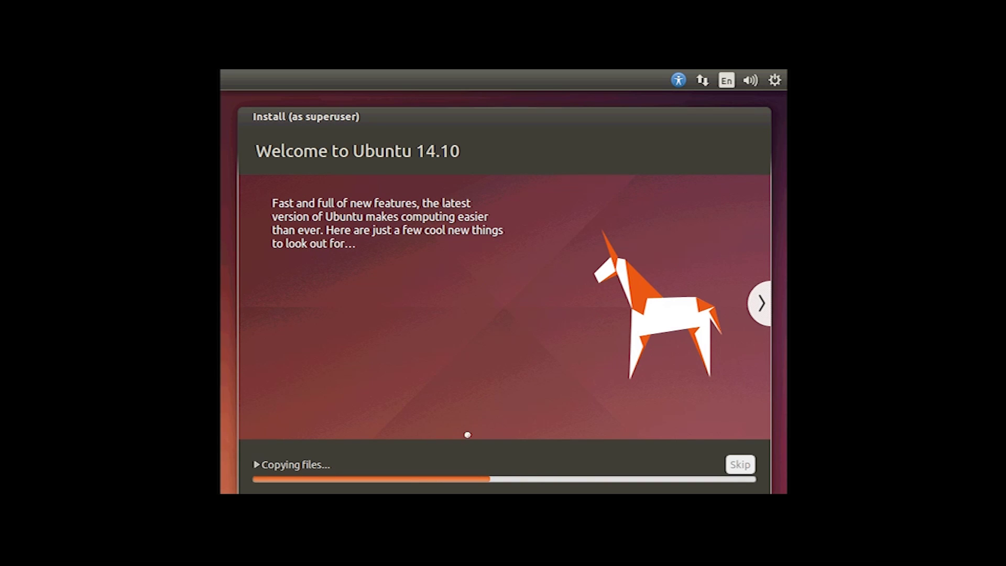
pyautogui.click(257, 464)
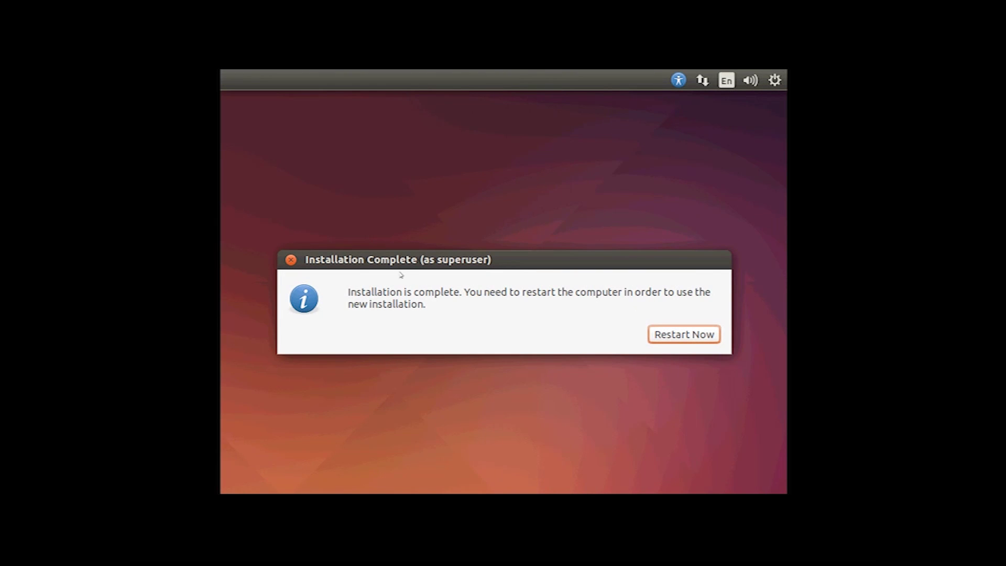
pyautogui.click(675, 331)
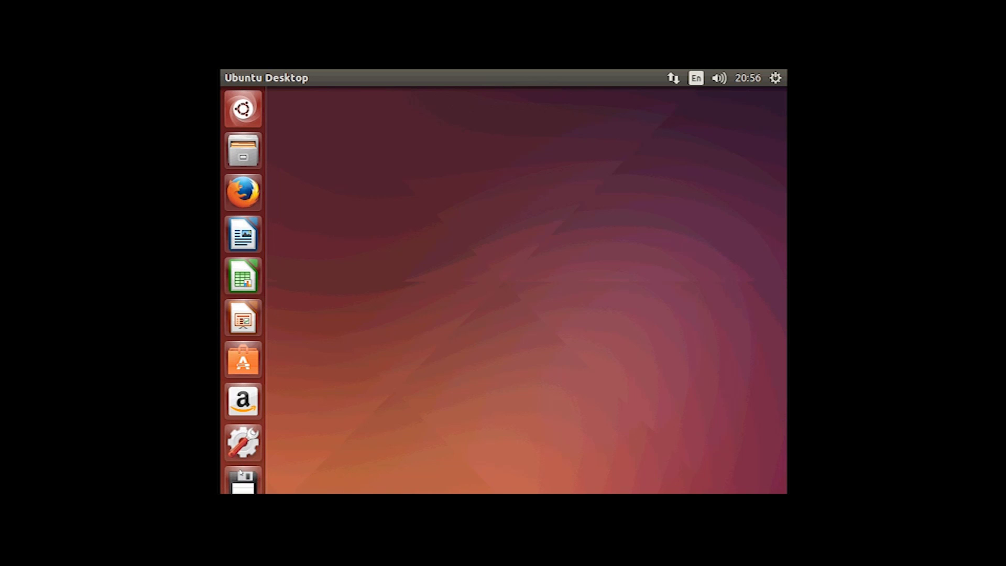
# Open the details about this computer and shift the window sideways to examine the full Ubuntu version and hardware overview.
pyautogui.scroll(-2, 243, 390)
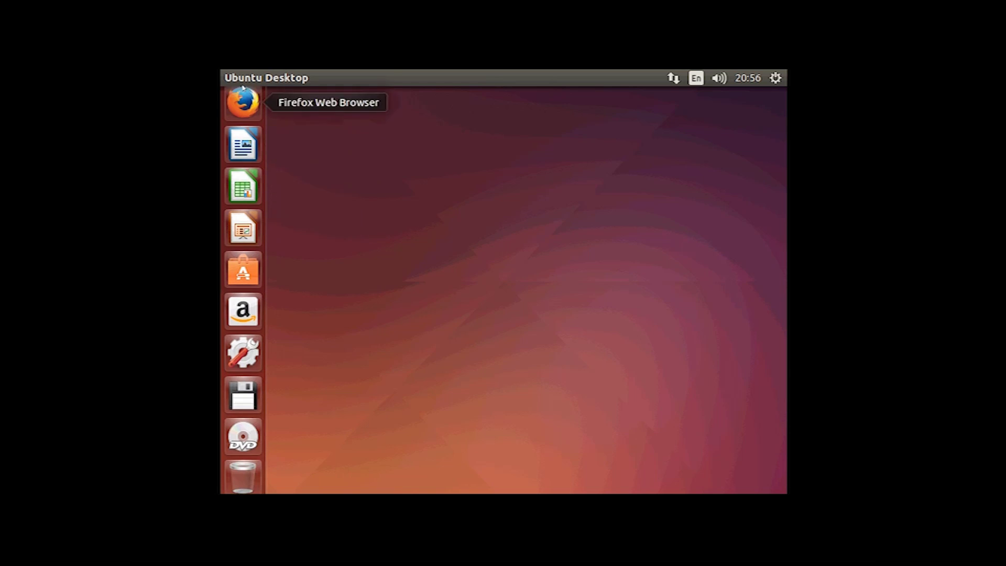
pyautogui.click(774, 82)
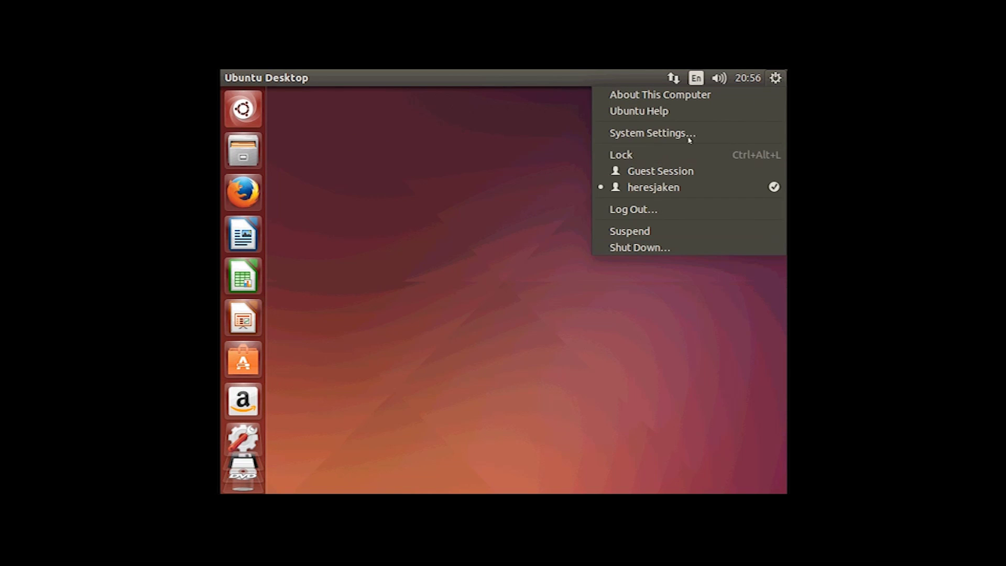
pyautogui.click(682, 99)
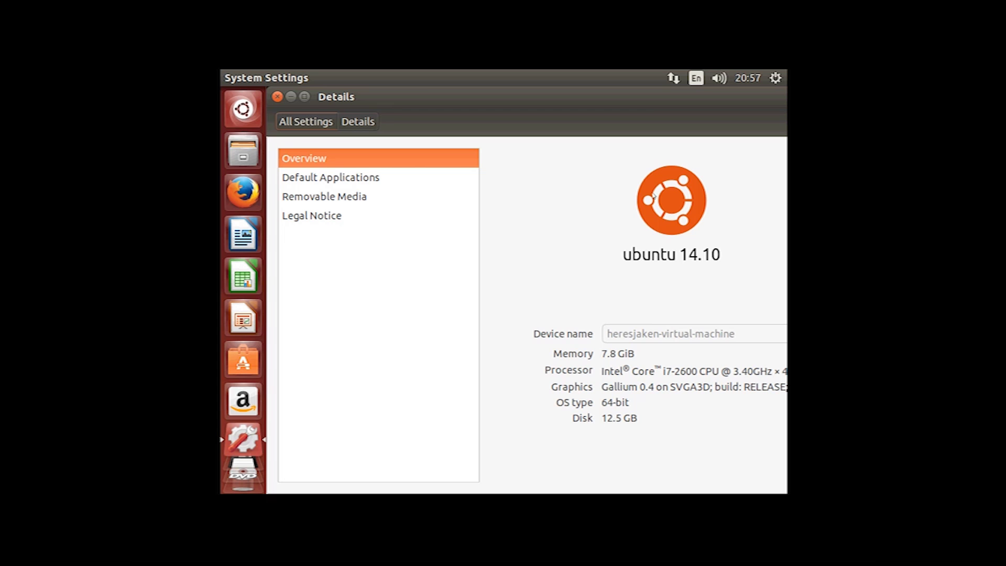
pyautogui.moveTo(647, 95); pyautogui.dragTo(560, 98)
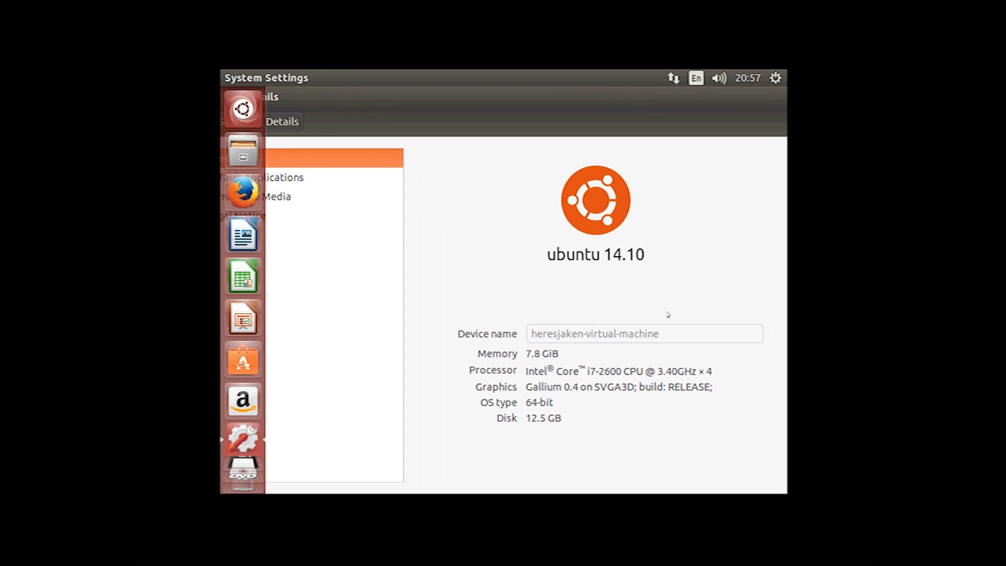